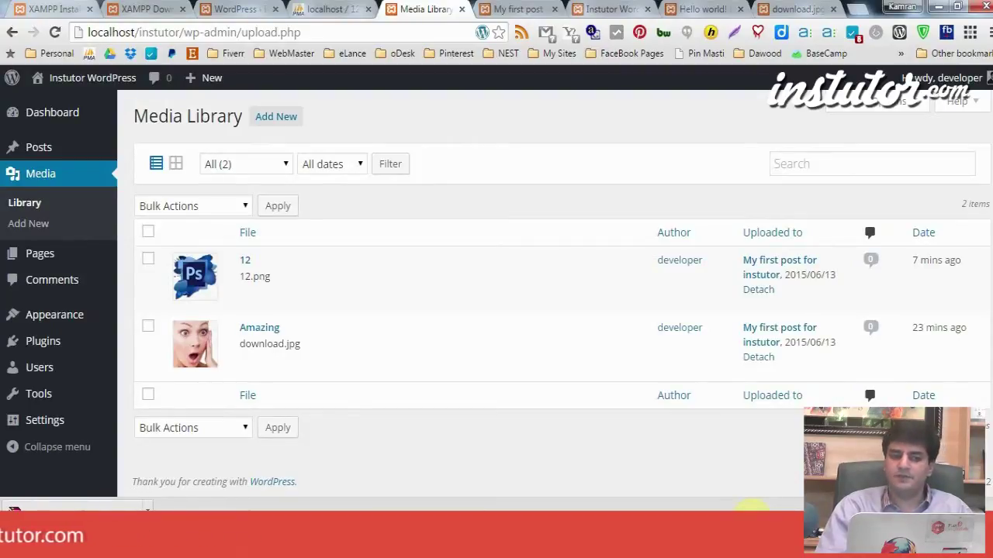
Open the list of all pages and look through its Screen Options and Help information
mouse_move(66, 257)
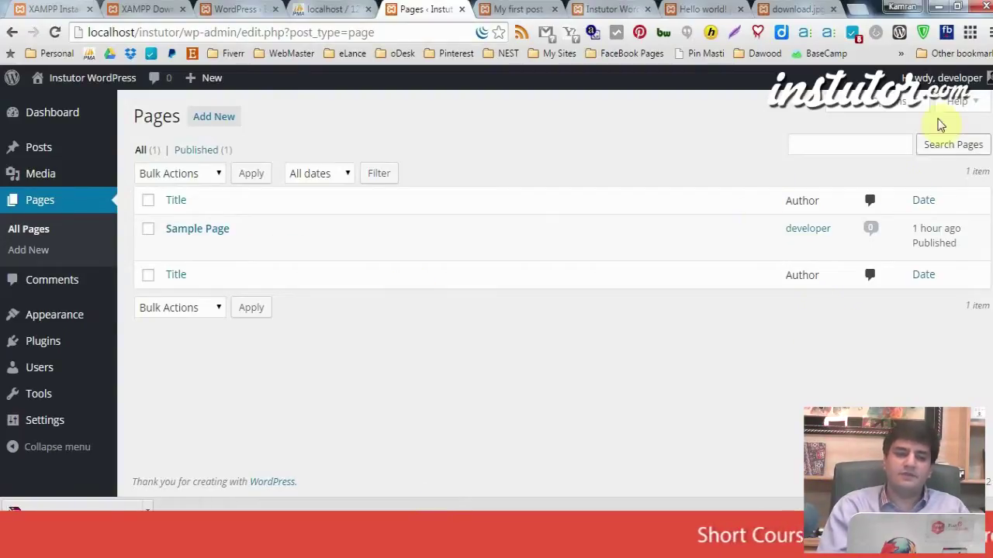
left_click(904, 103)
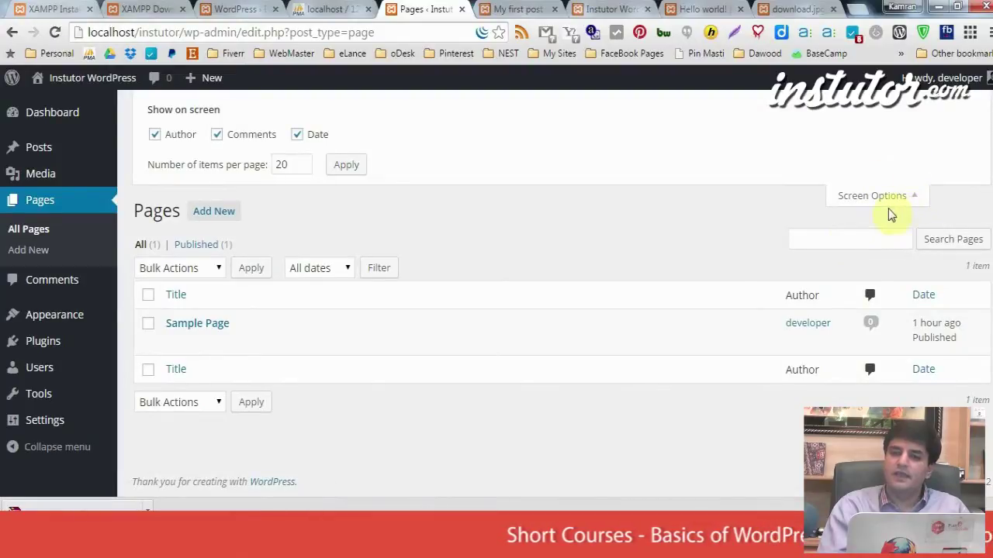
left_click(906, 195)
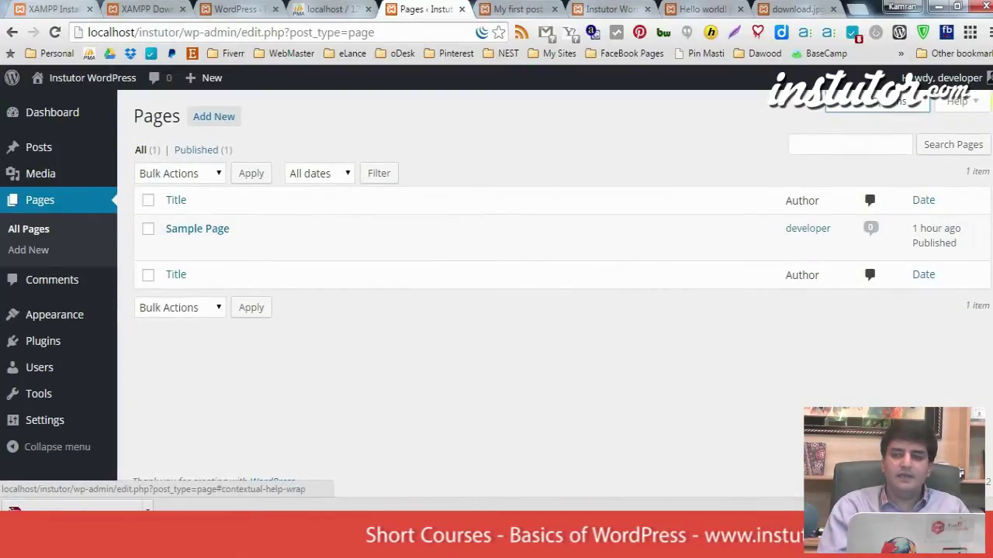
left_click(962, 107)
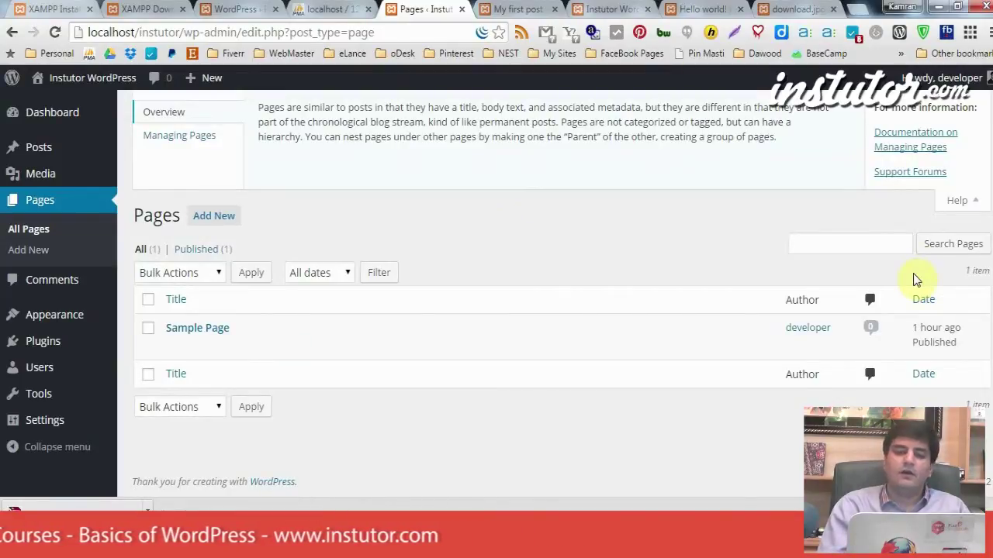
left_click(957, 202)
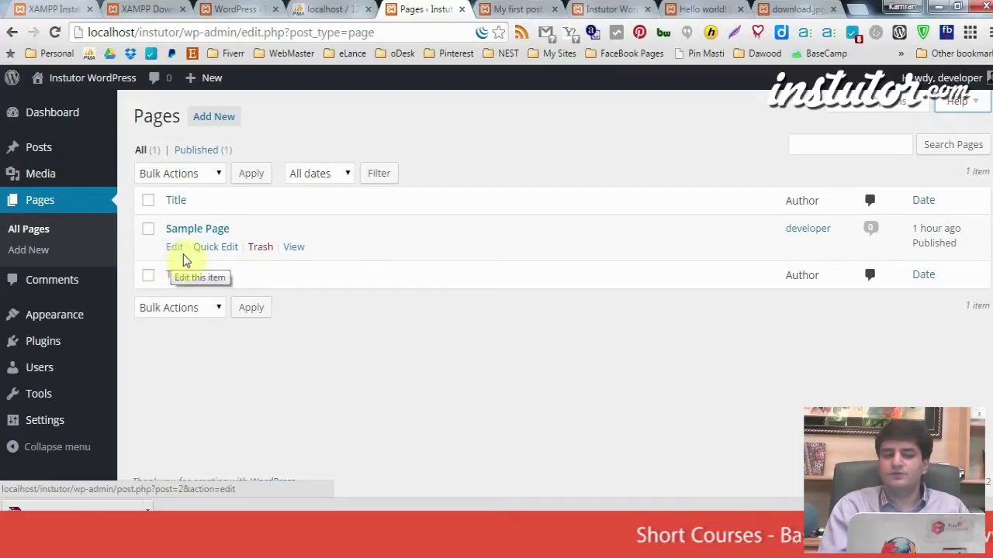
View the published Sample Page in a new browser tab and look over its full content
right_click(302, 256)
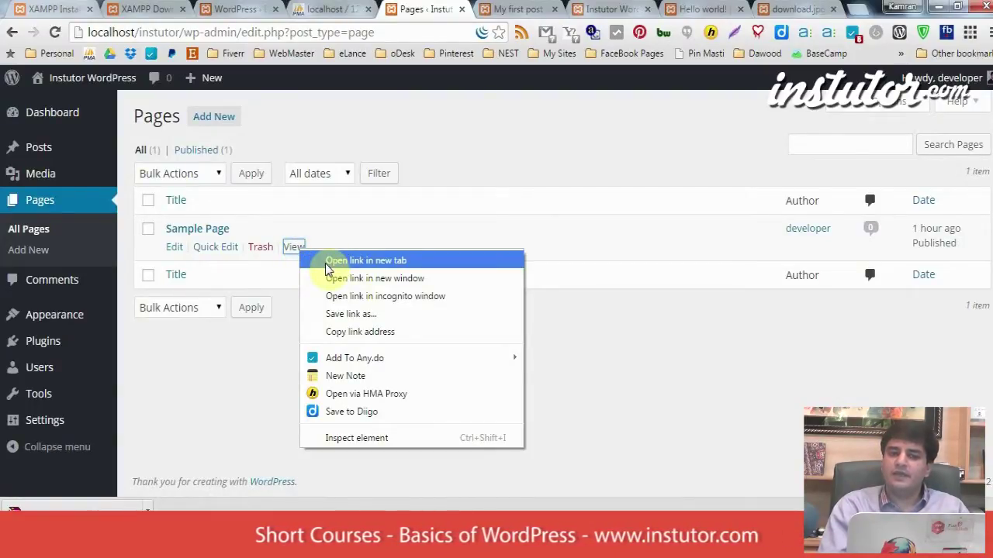
left_click(330, 262)
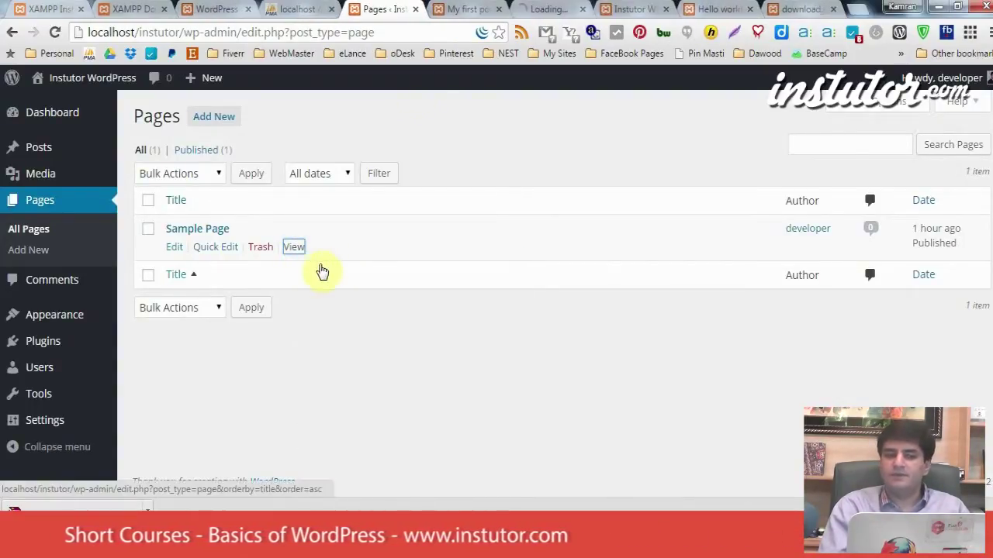
left_click(575, 7)
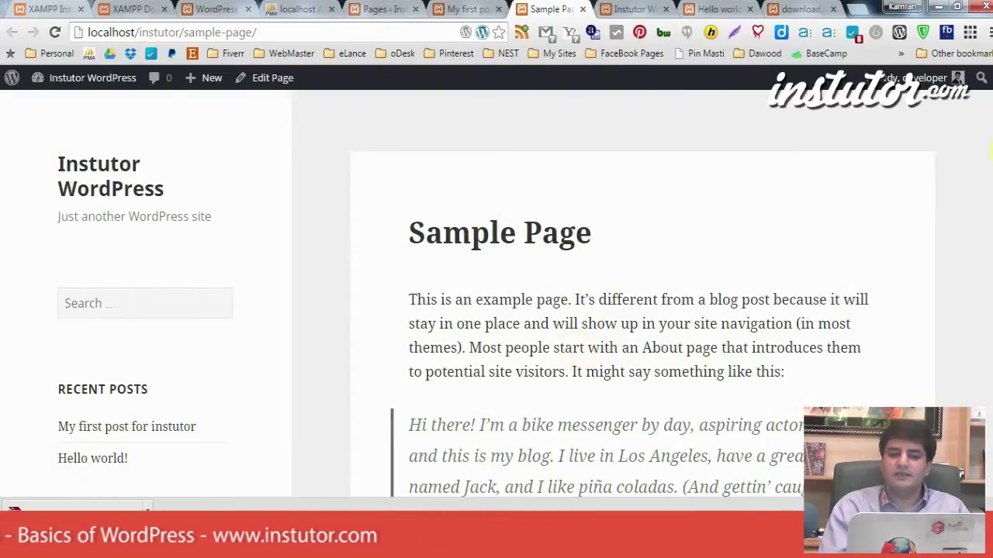
scroll(578, 355, "down", 10)
scroll(642, 311, "down", 8)
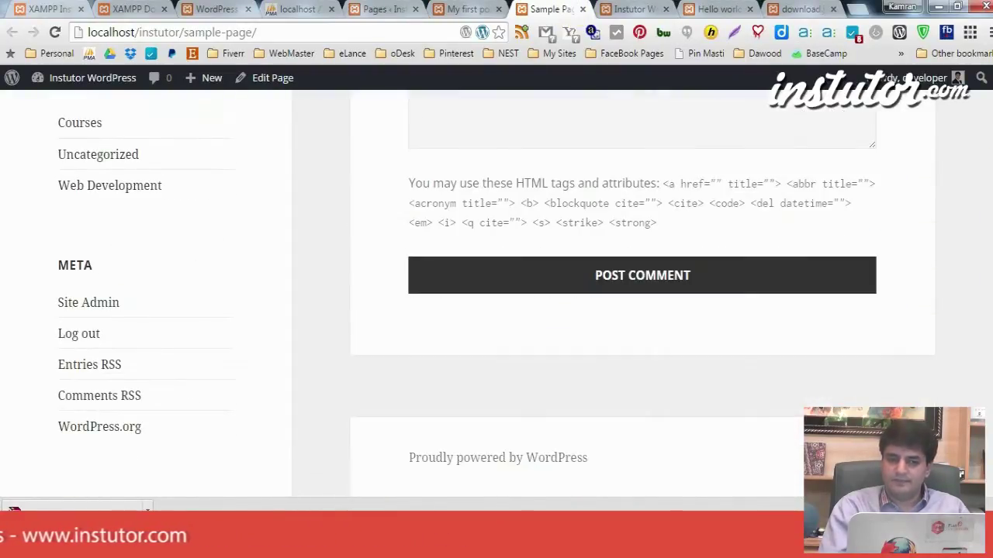
scroll(642, 311, "up", 9)
scroll(863, 186, "up", 5)
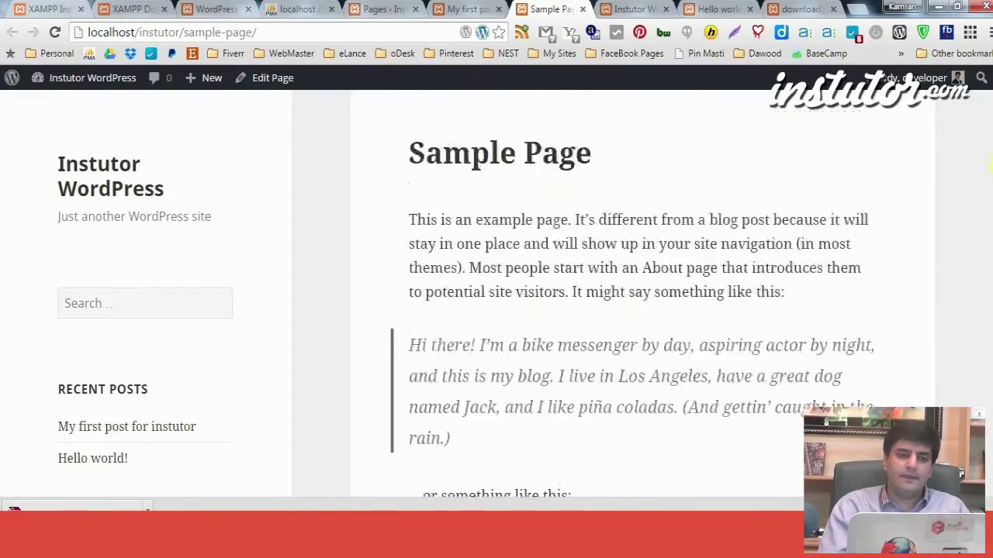
Return to the Pages list and close the browser tab showing "My first post for instutor"
left_click(457, 8)
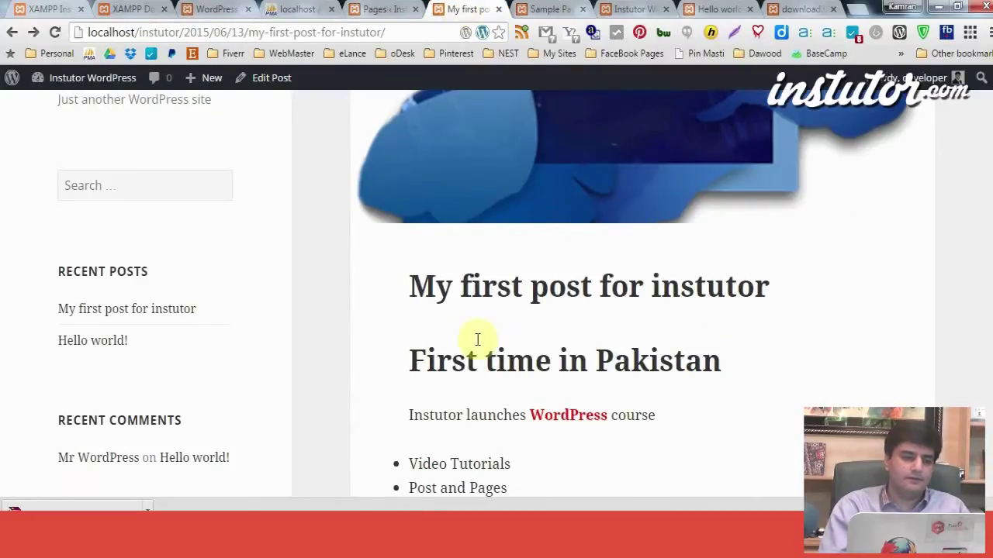
left_click(403, 8)
left_click(498, 10)
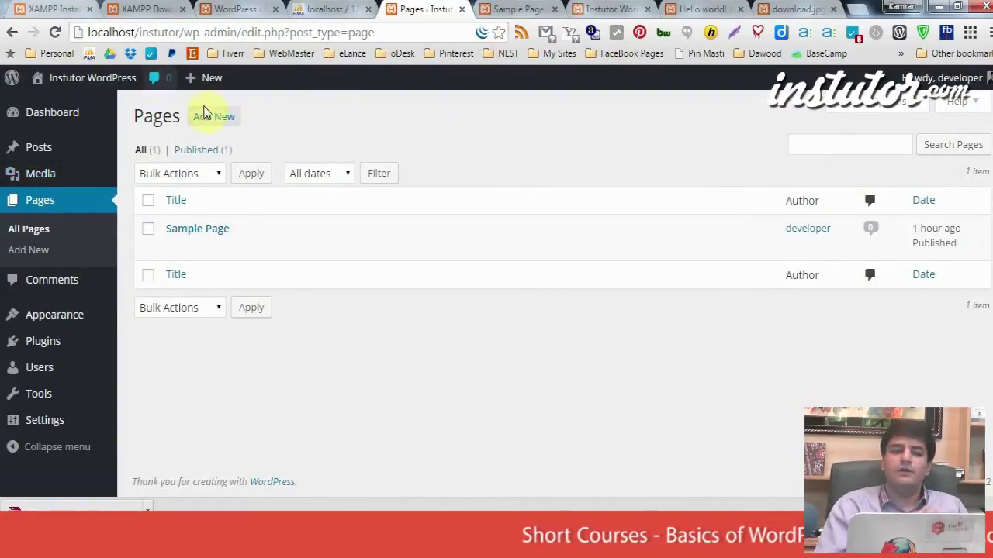
Start a new page, look over its editing options, and title it "About Us"
left_click(232, 120)
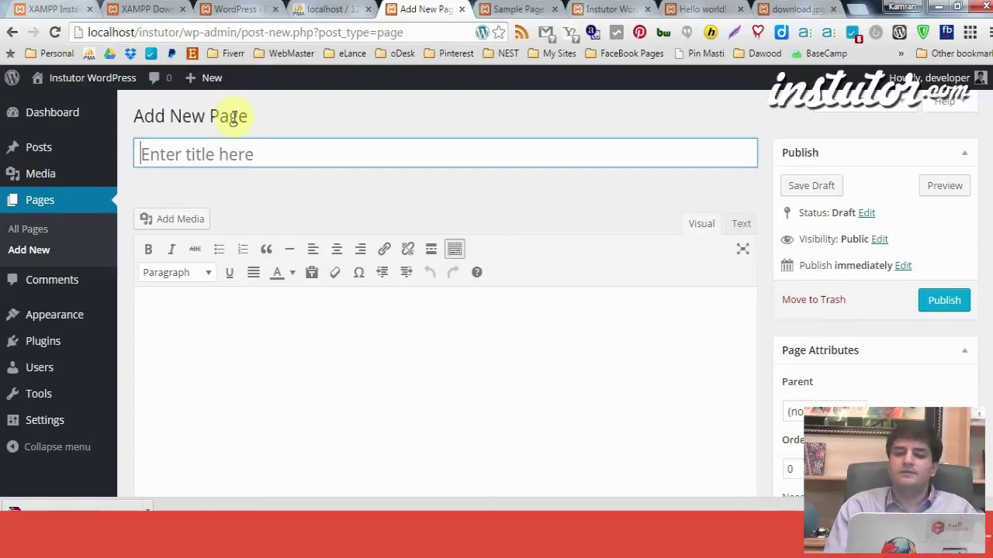
scroll(446, 310, "down", 2)
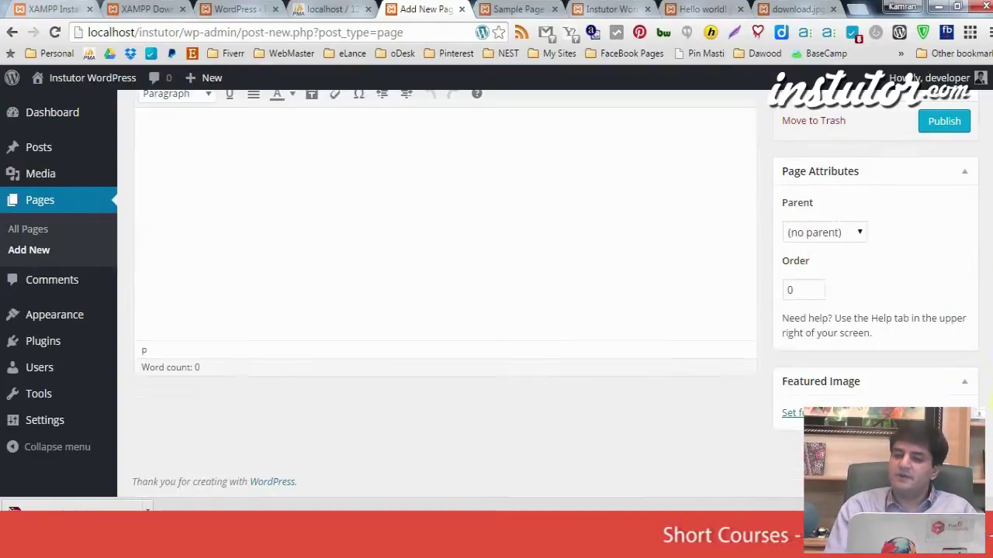
scroll(446, 310, "up", 2)
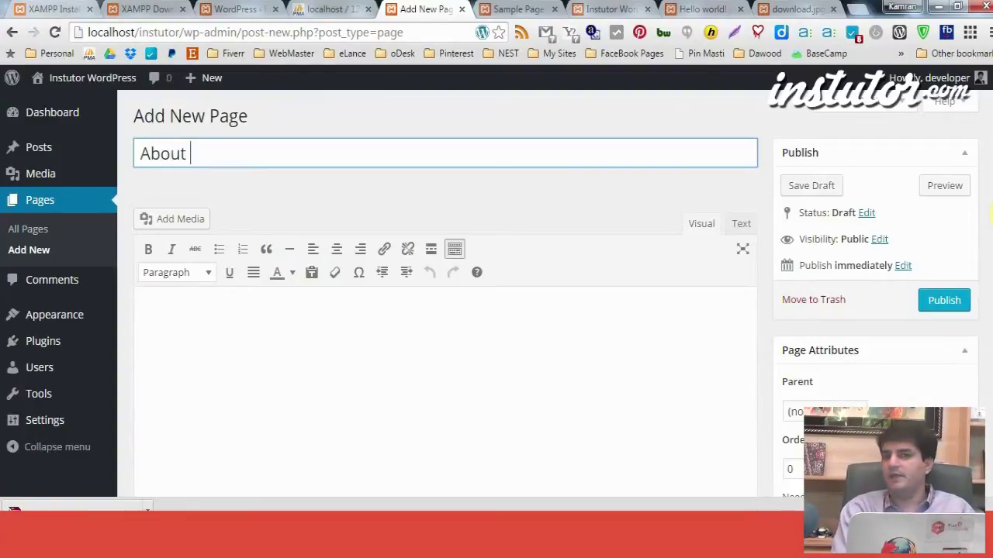
key("Tab")
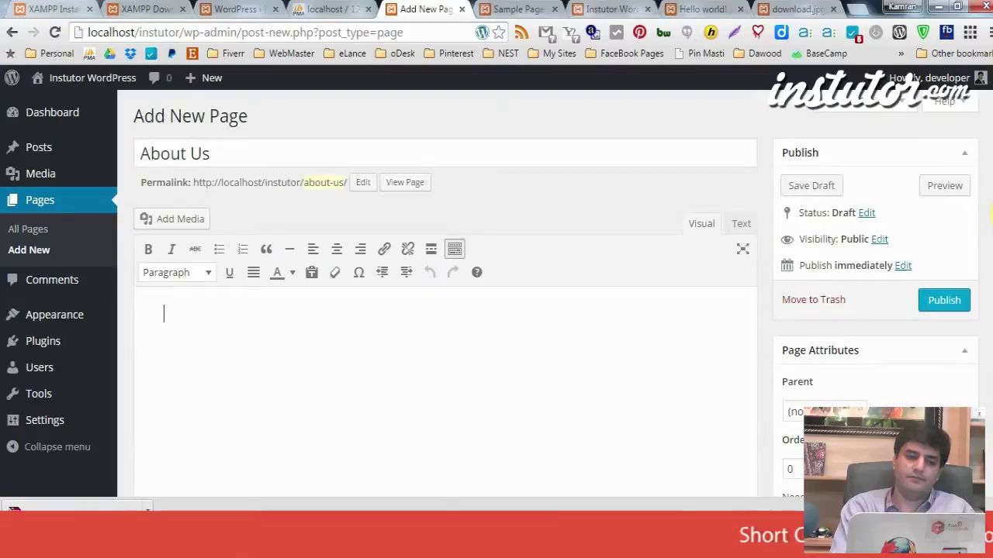
Write "Hi, we are instutor." as the page body and check it in the plain text editor
type("Hi, m")
key("BackSpace")
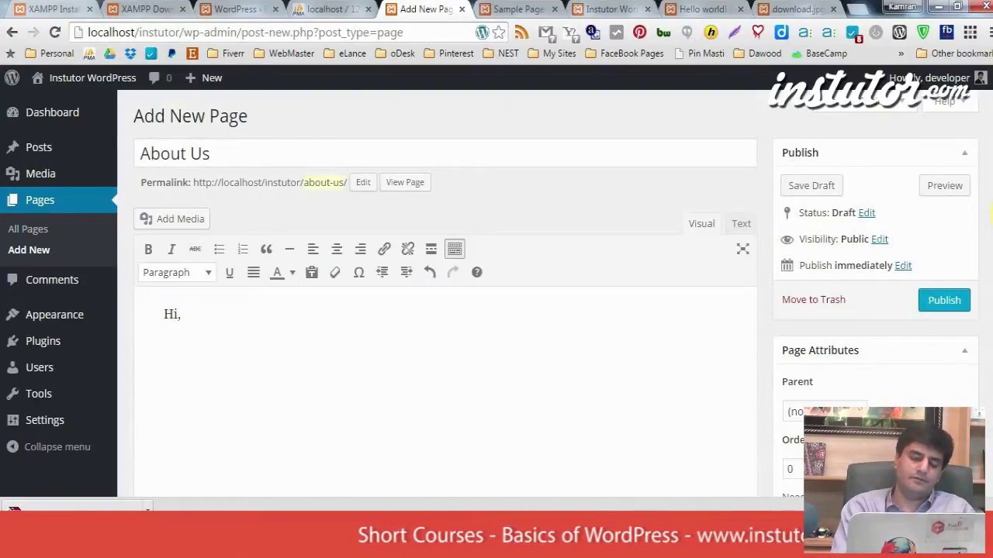
type("we are ")
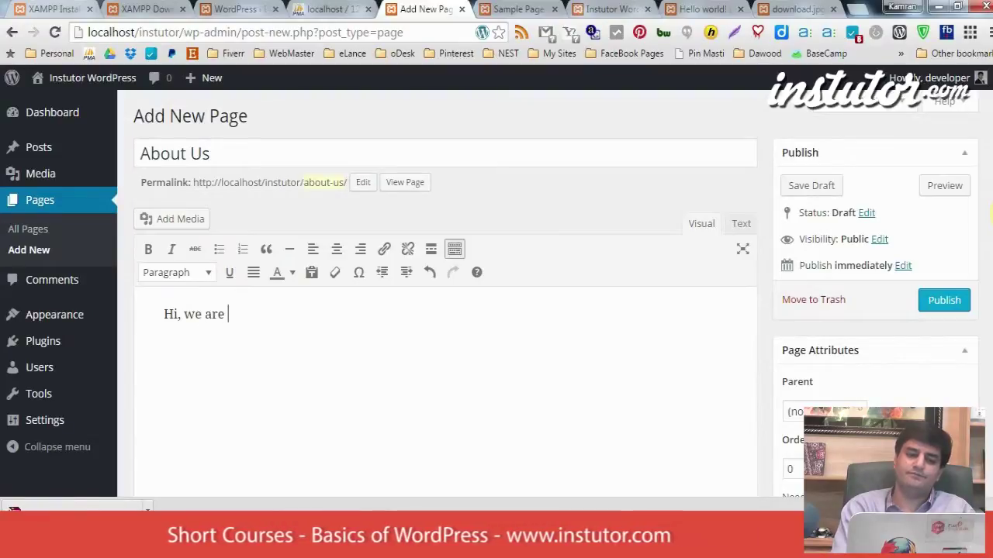
type("instutor.")
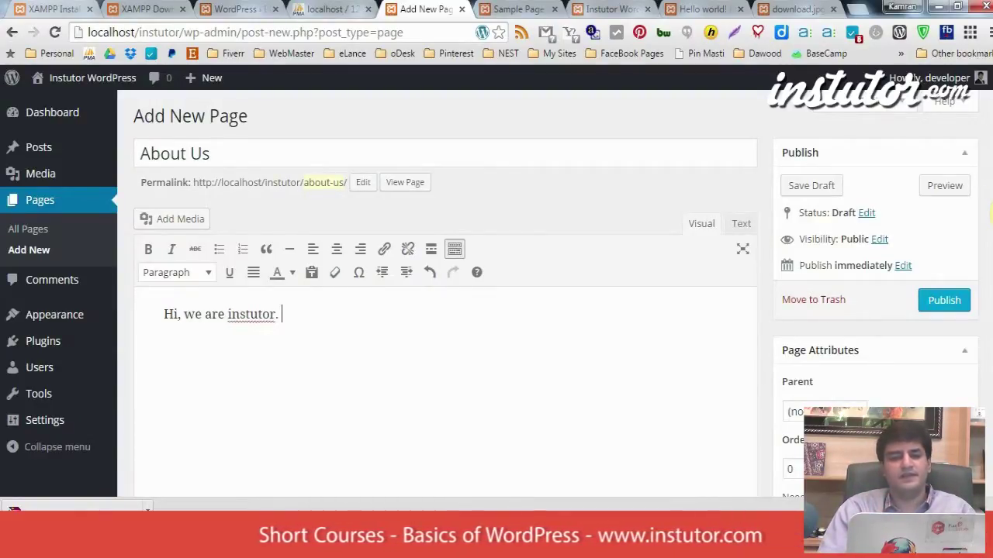
left_click(746, 225)
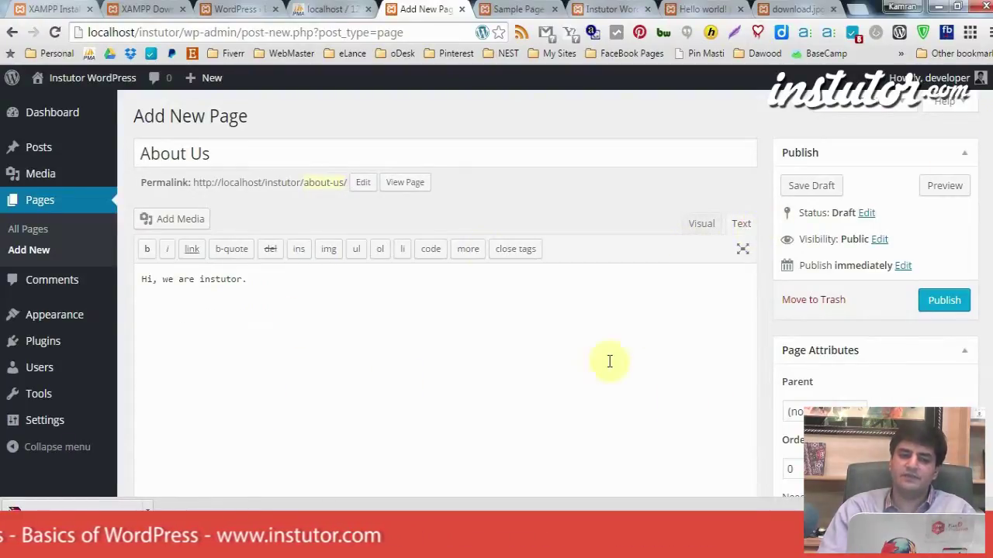
left_click(702, 232)
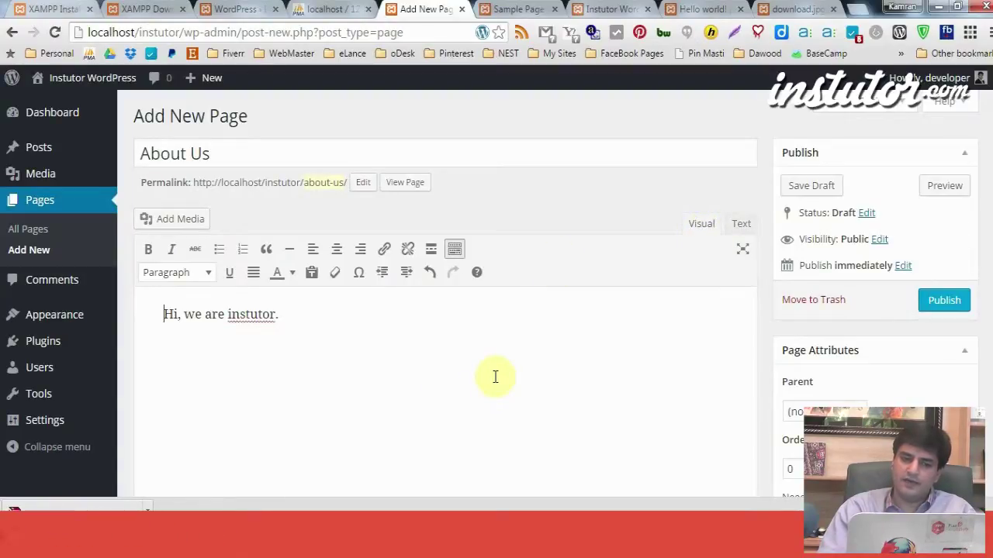
Try right and left alignment on the body sentence and settle on centre alignment
triple_click(332, 318)
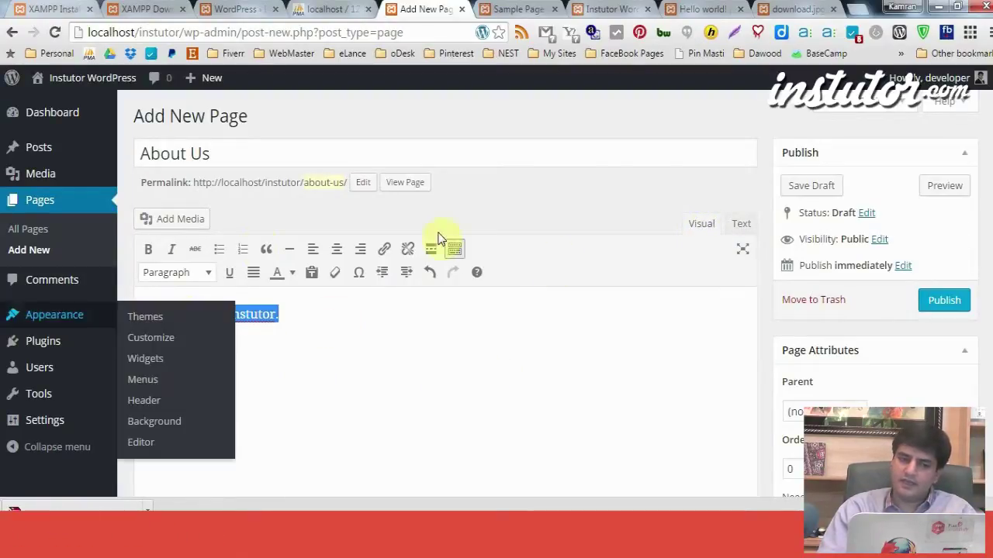
left_click(360, 250)
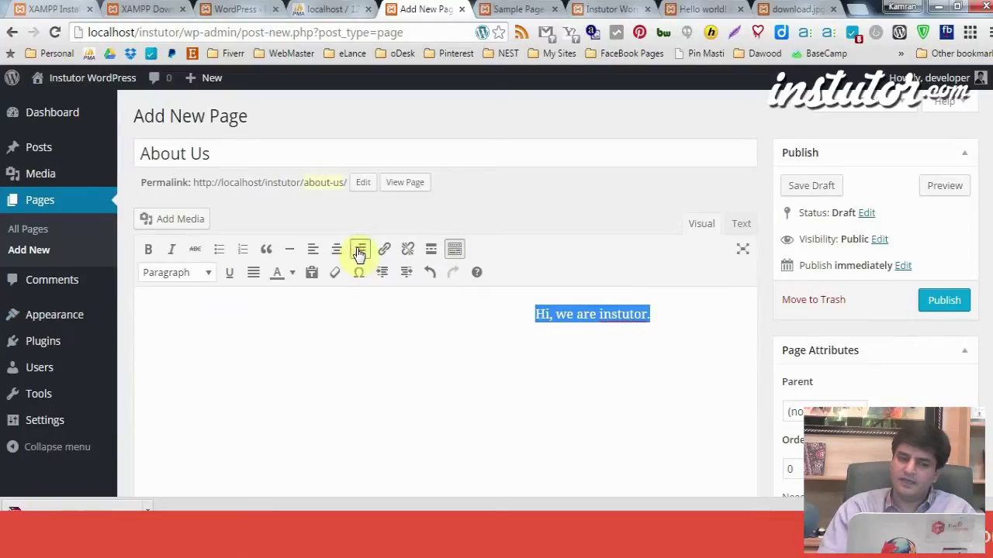
left_click(311, 253)
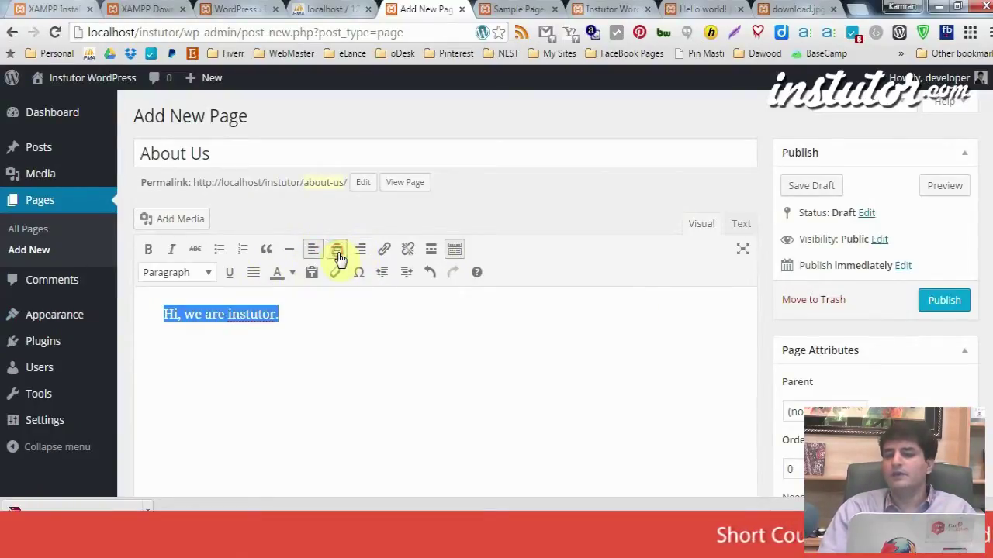
left_click(337, 249)
left_click(711, 437)
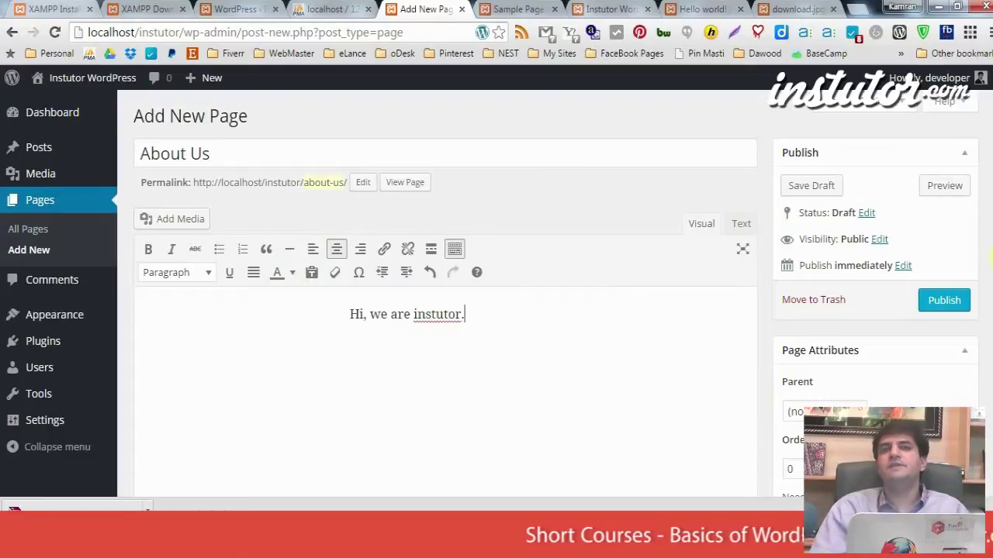
Review the available parent pages in the page attributes without assigning a parent
scroll(752, 397, "down", 2)
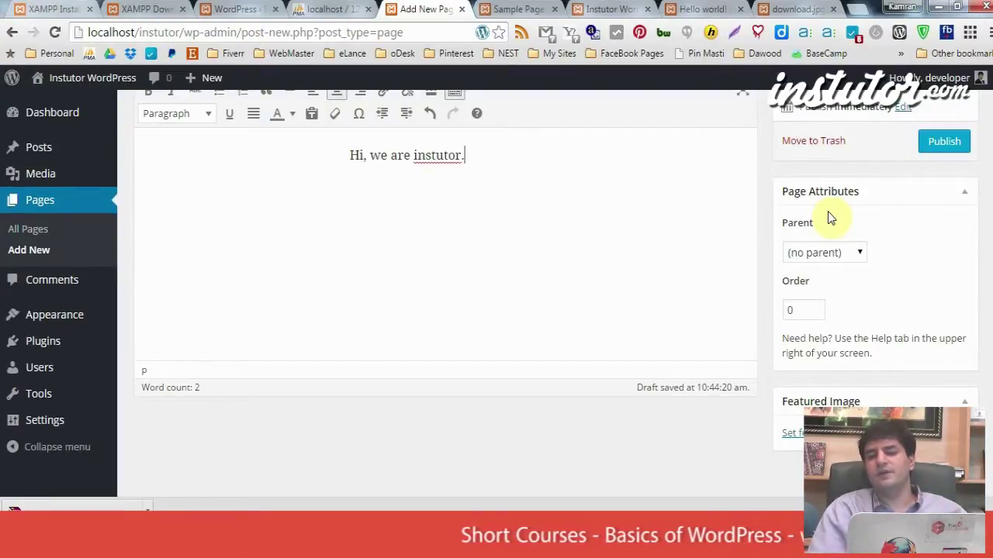
left_click(844, 253)
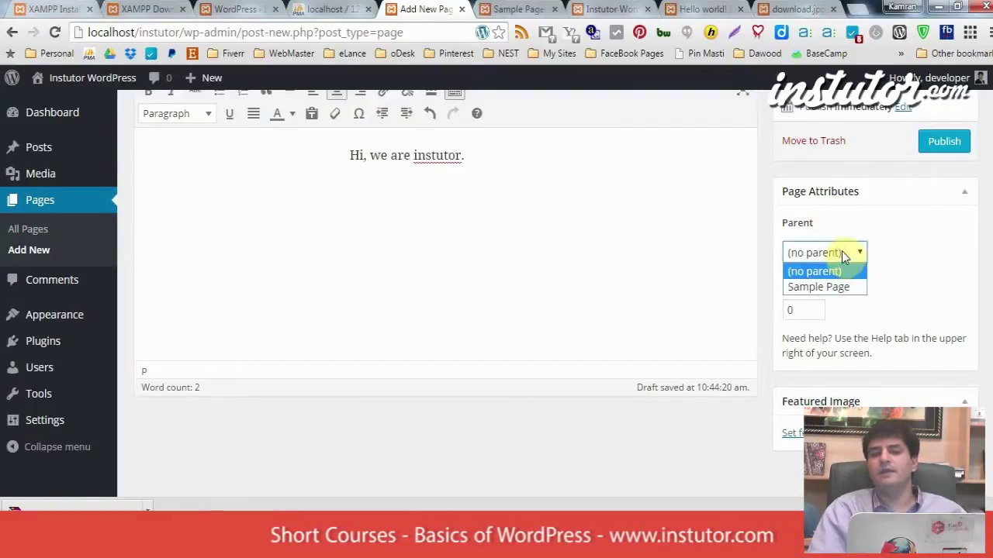
left_click(959, 217)
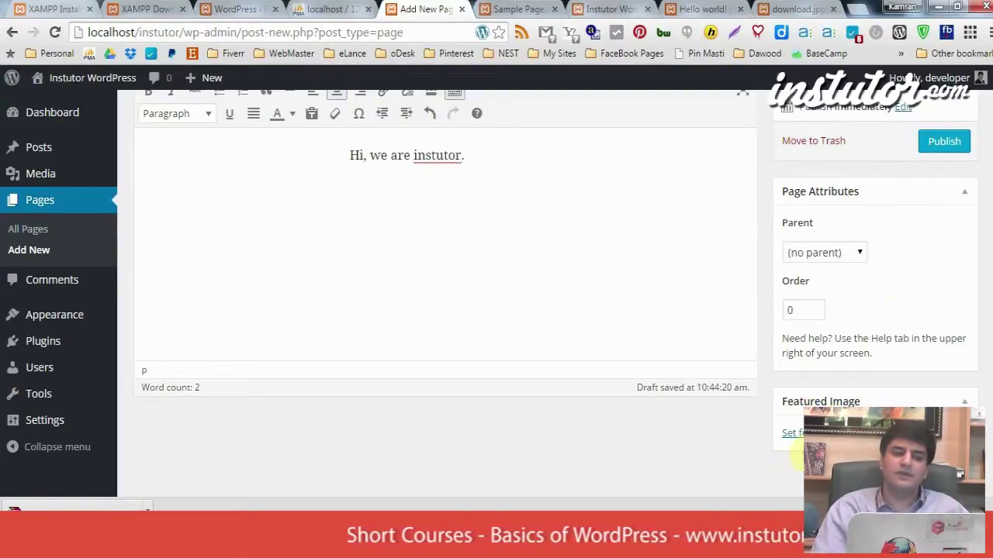
Set download.jpg, the surprised woman's photo from the media library, as the page's featured image
left_click(793, 433)
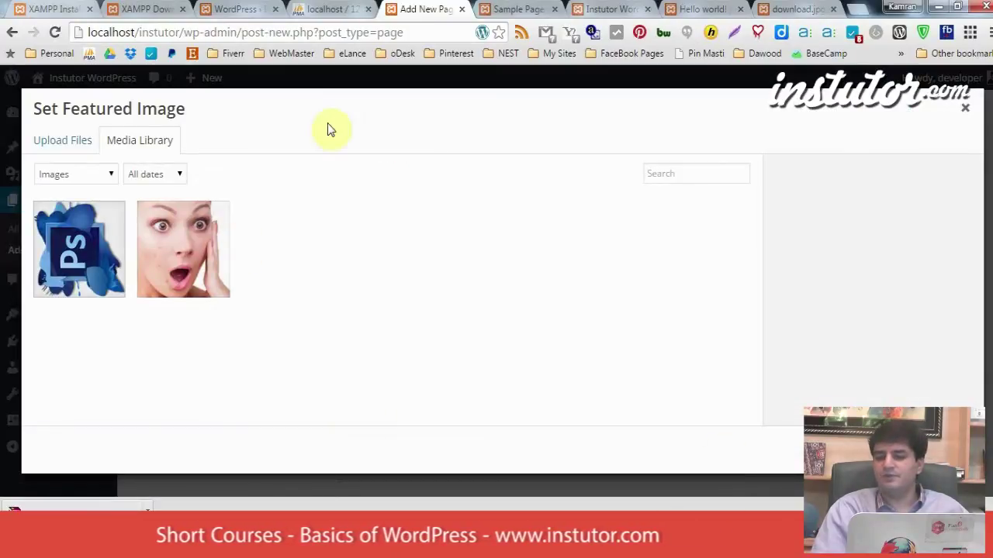
left_click(207, 258)
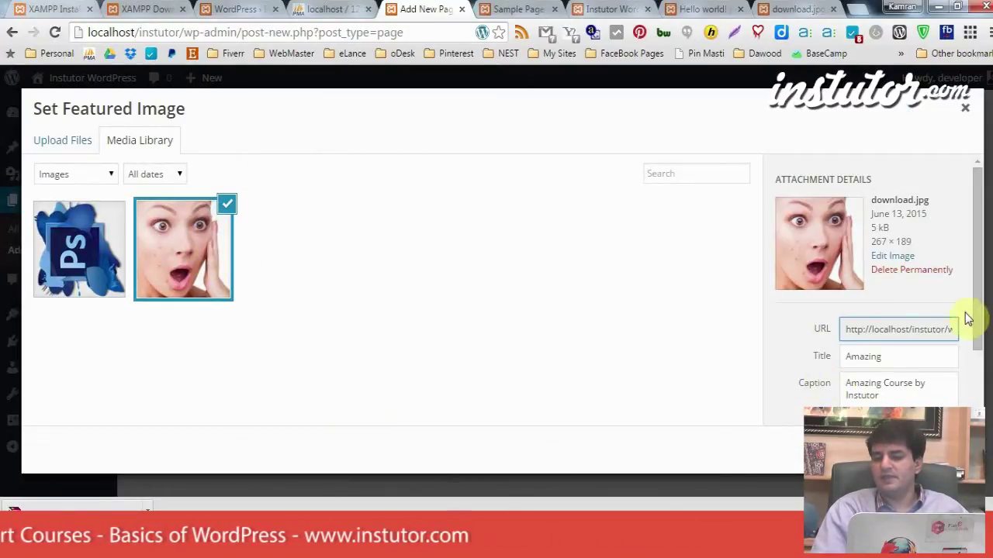
left_click_drag(975, 312, 980, 403)
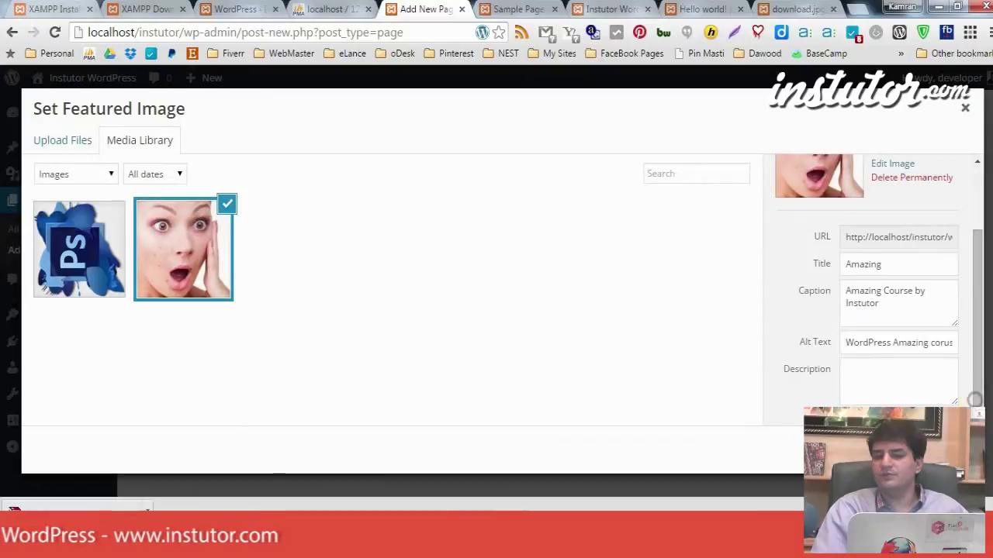
left_click(922, 450)
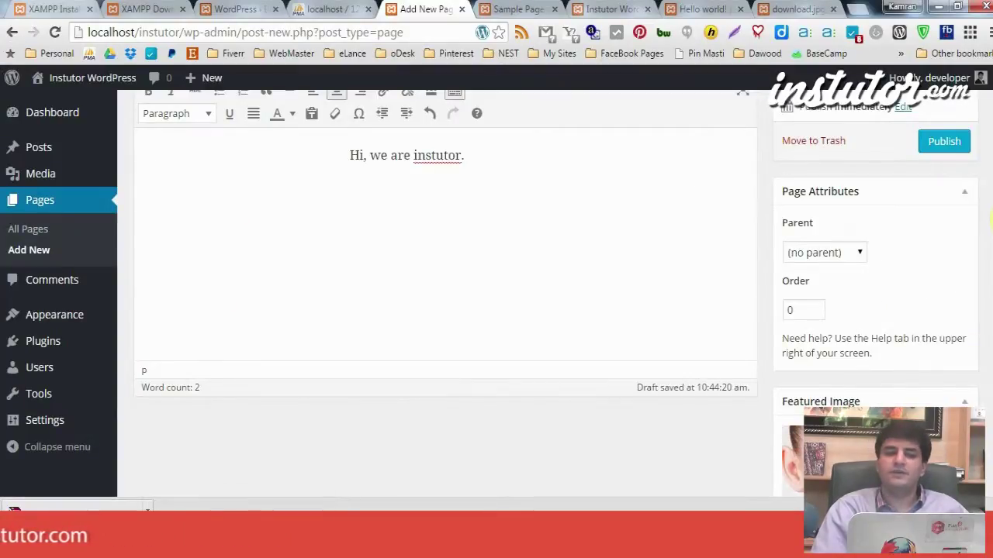
Publish the About Us page and highlight its permalink address
left_click_drag(992, 209, 992, 115)
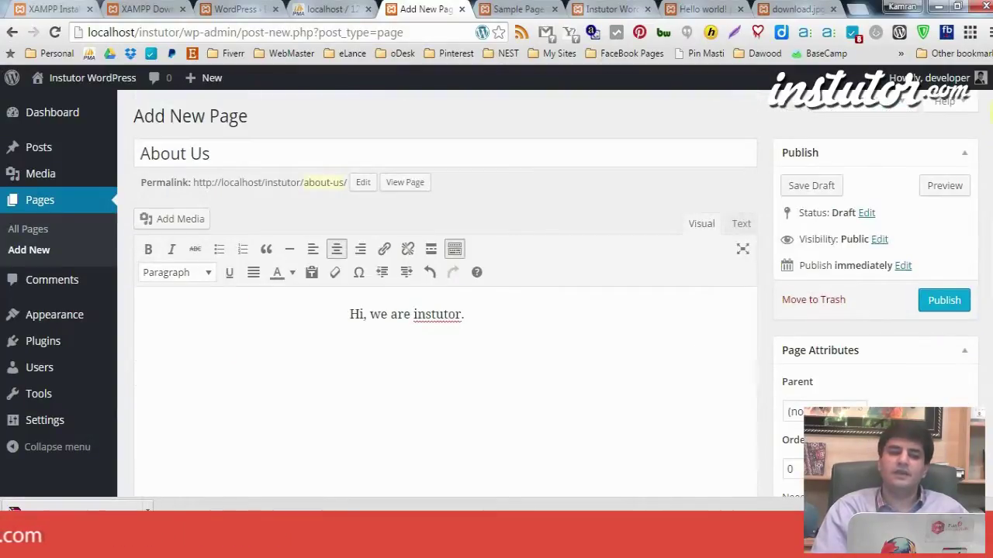
left_click(948, 303)
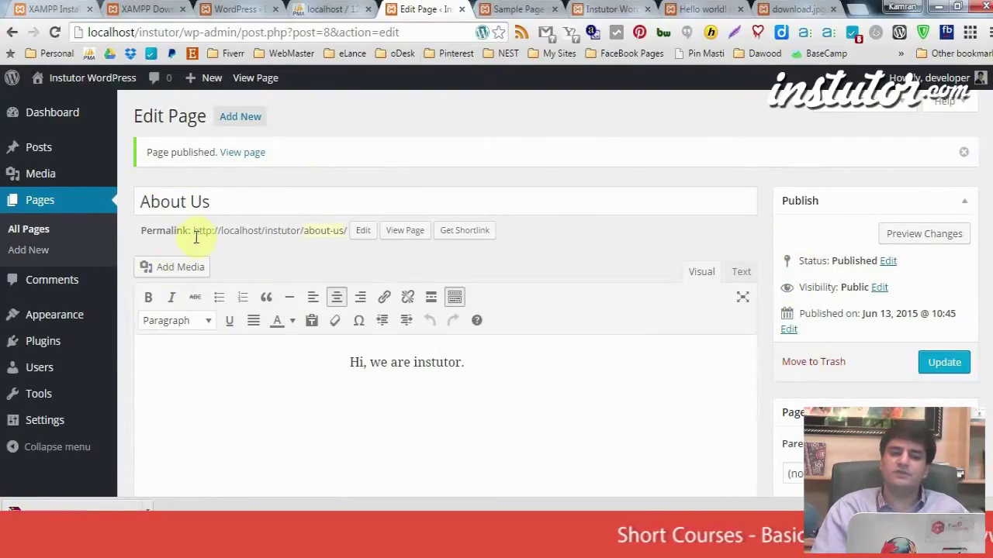
left_click_drag(208, 233, 349, 222)
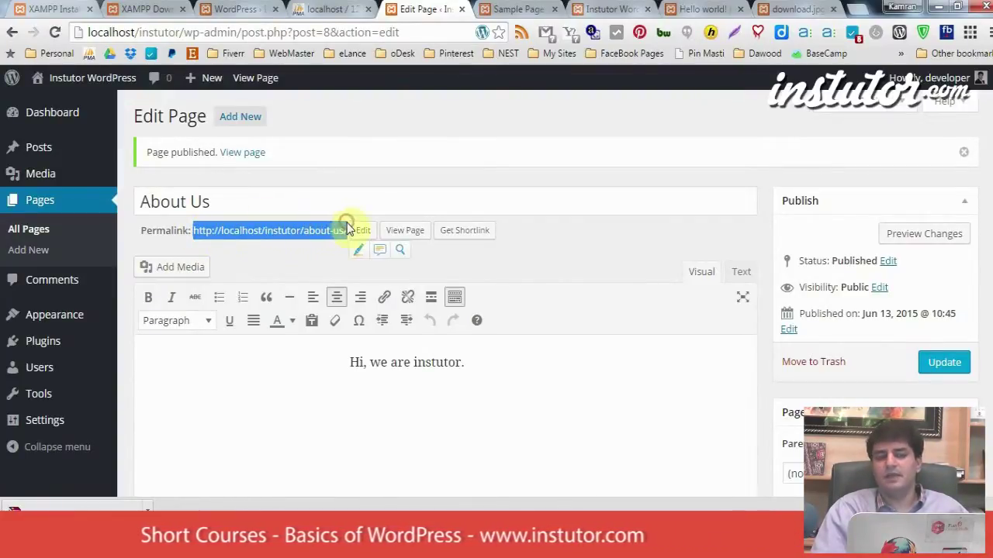
View the published About Us page in a separate browser tab down to its comment area, and return to the page editor
right_click(236, 155)
left_click(271, 160)
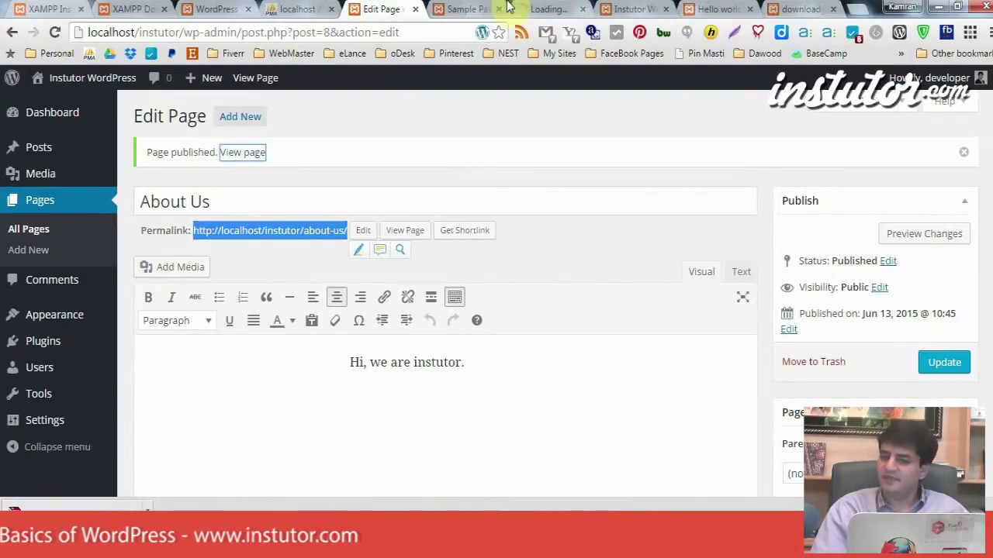
left_click(543, 8)
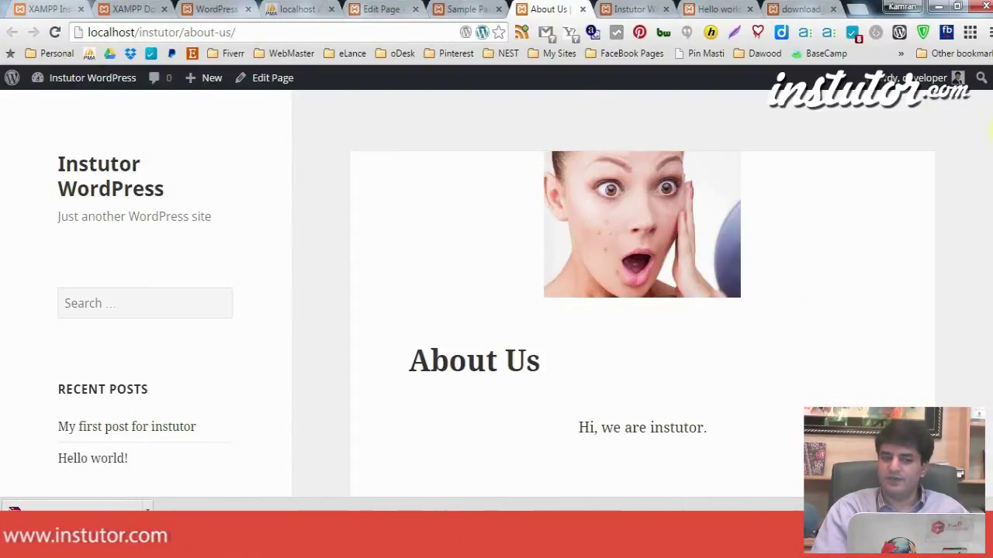
left_click_drag(991, 147, 991, 97)
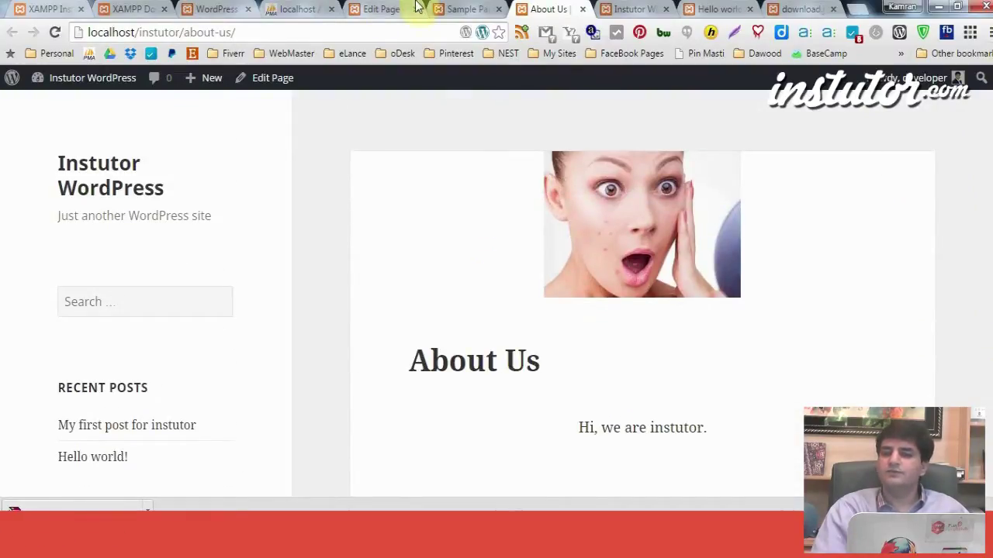
left_click(464, 8)
left_click(380, 8)
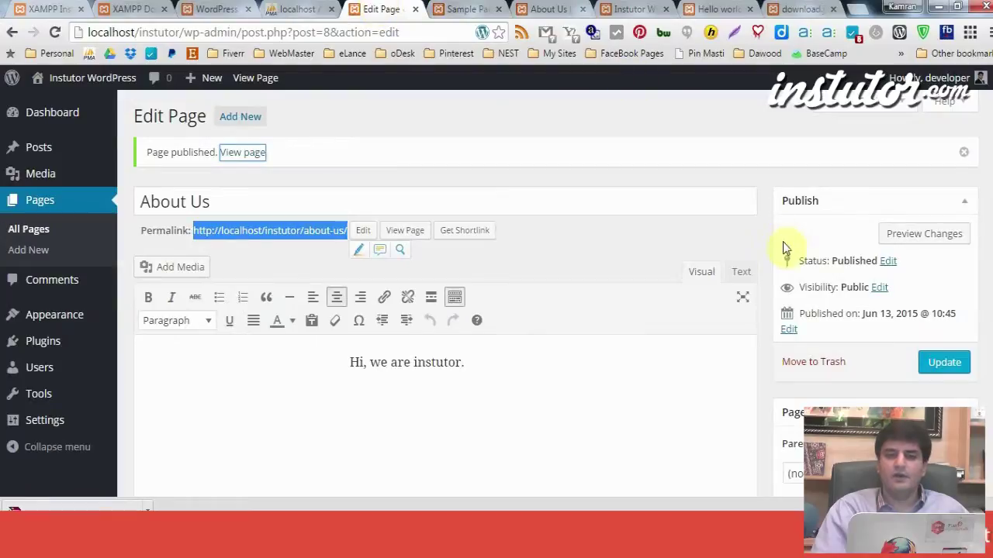
Enable the Comments and Discussion boxes in the page editor's screen options
left_click(873, 109)
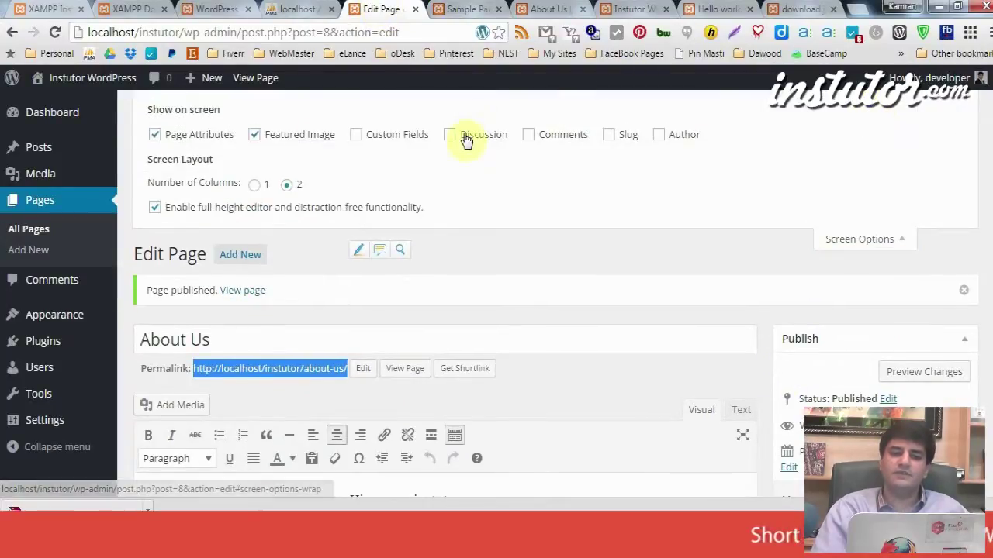
left_click(533, 137)
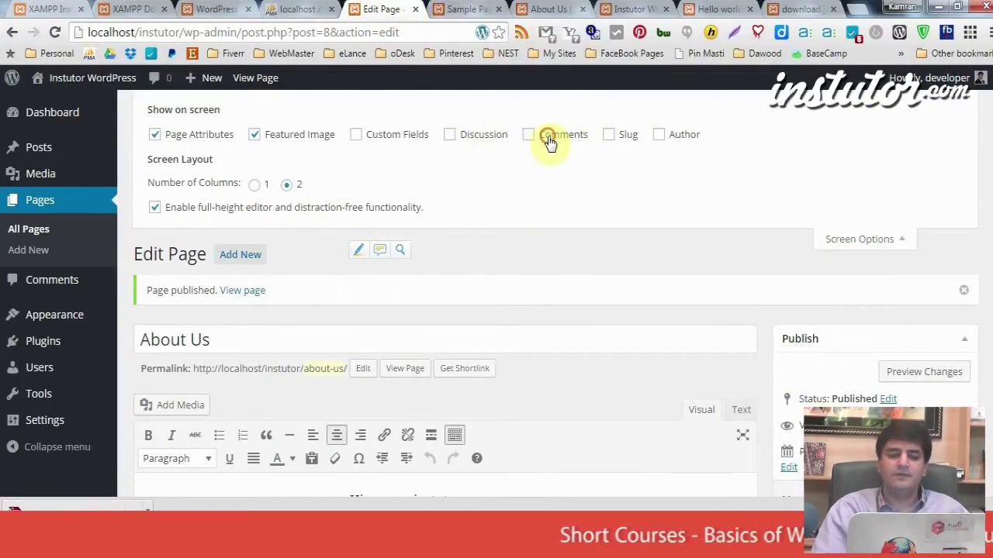
left_click(859, 237)
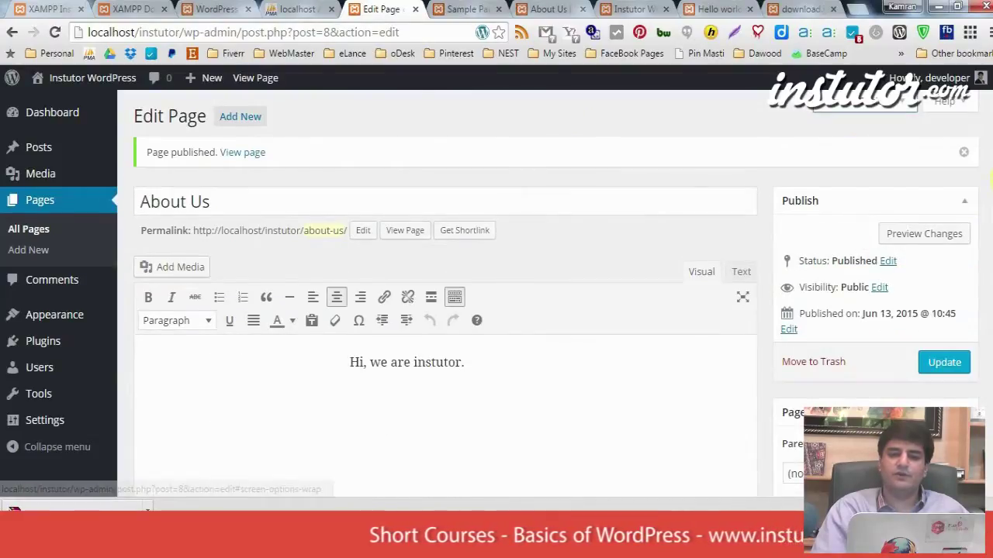
scroll(889, 243, "down", 5)
scroll(889, 243, "up", 3)
scroll(985, 232, "up", 3)
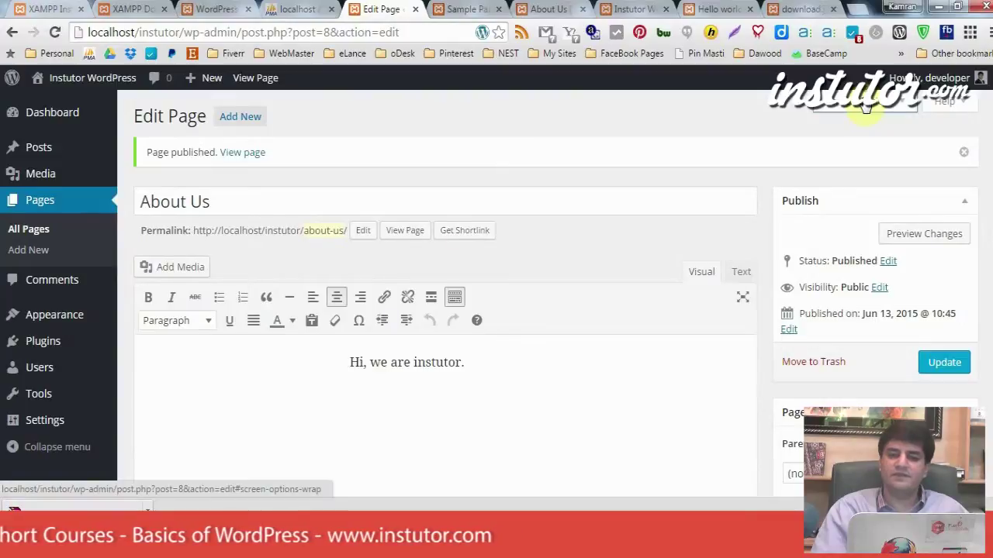
left_click(863, 106)
left_click(472, 143)
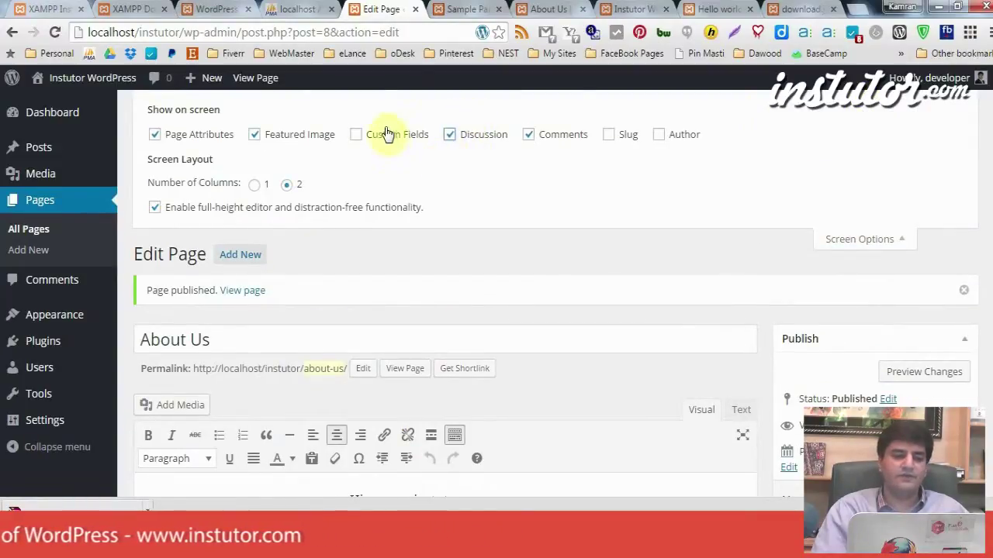
left_click(882, 236)
Disallow comments and trackbacks and pingbacks on the About Us page and update the page
scroll(902, 226, "down", 3)
scroll(306, 463, "down", 2)
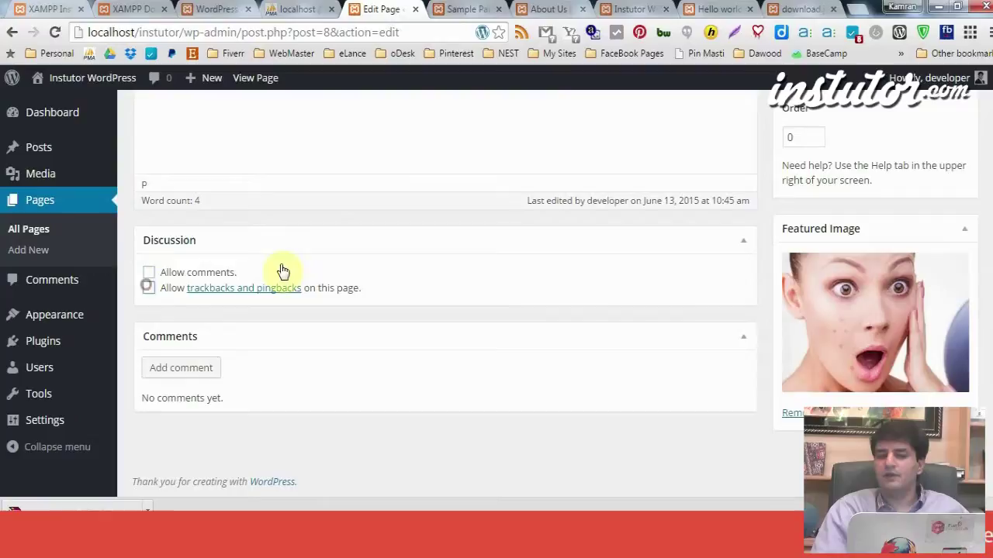
left_click_drag(991, 446, 991, 206)
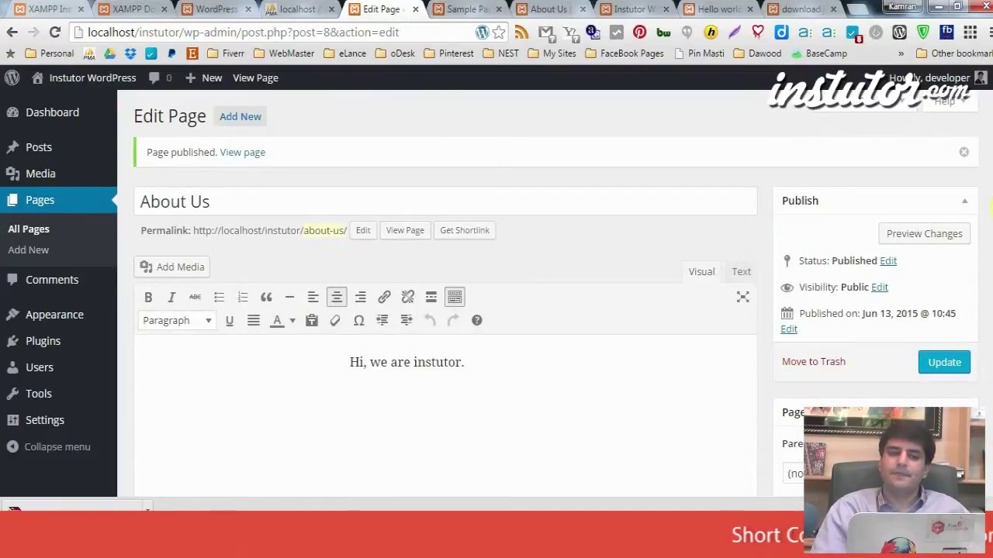
left_click(943, 363)
Reload the live About Us page, check the area below its content for the comment form, and return to the page editor
left_click(469, 8)
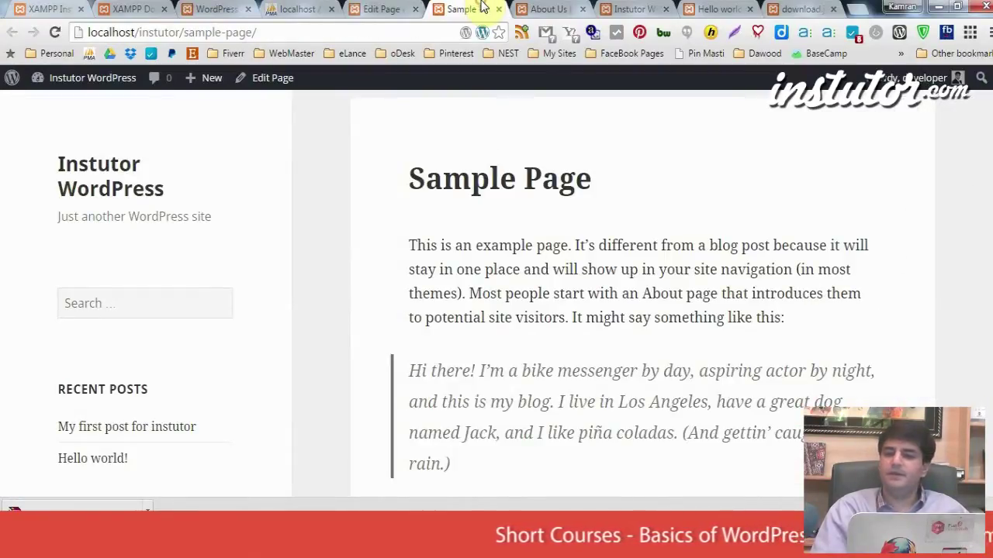
left_click(544, 8)
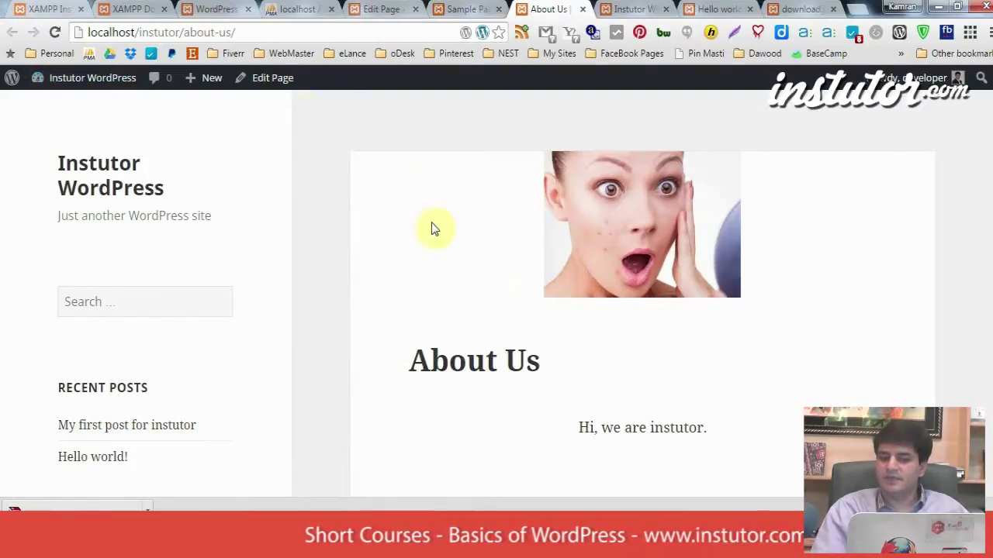
left_click_drag(991, 147, 992, 116)
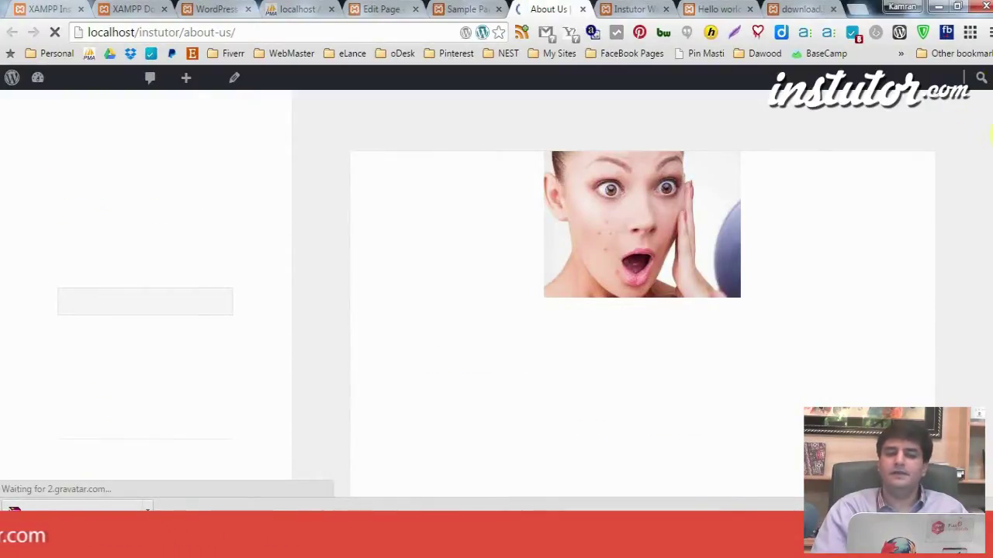
left_click_drag(992, 134, 992, 315)
scroll(991, 315, "up", 10)
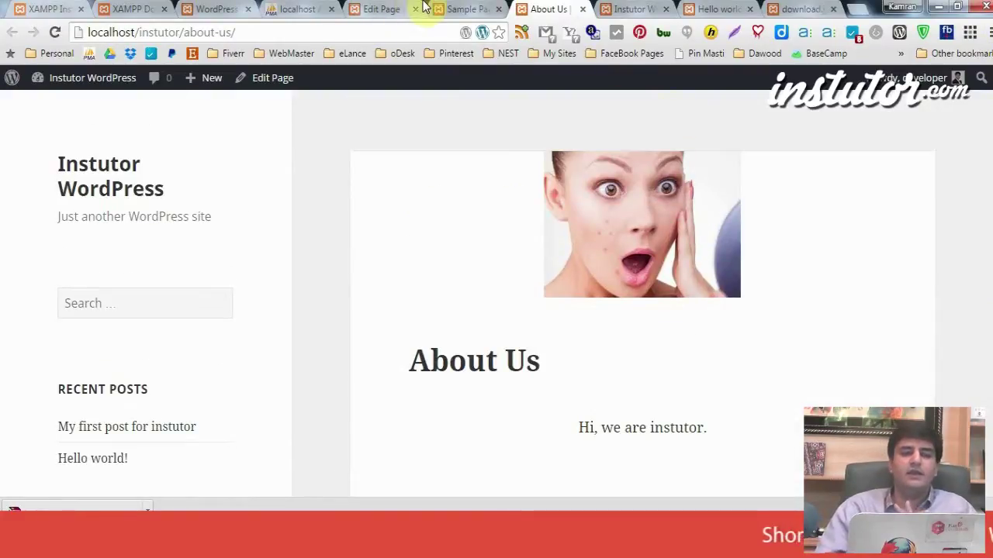
left_click(378, 8)
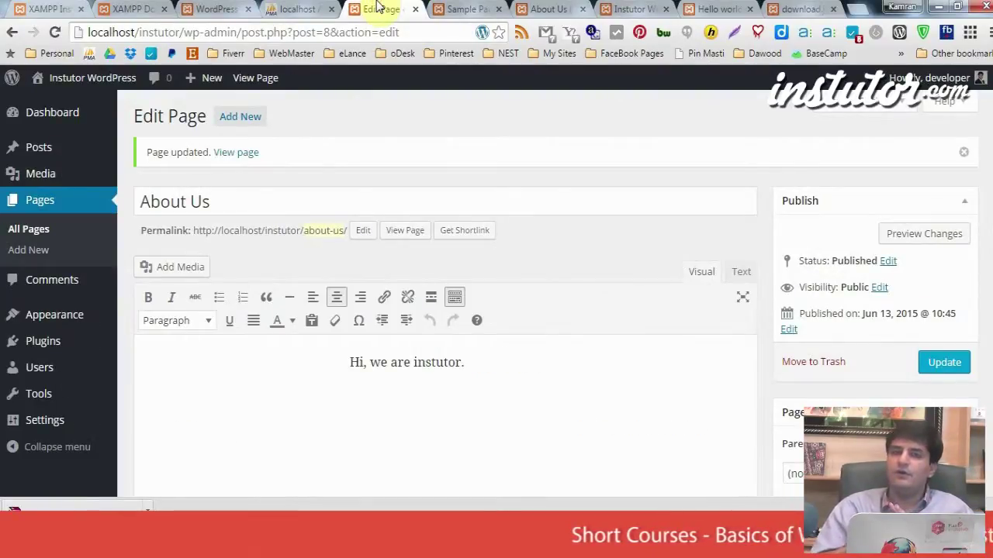